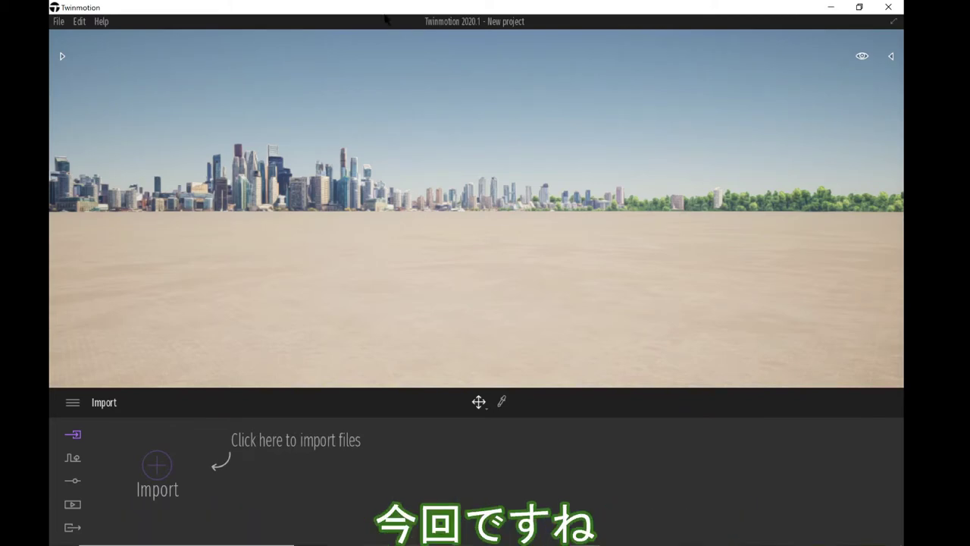
# Step: Open the asset Library at Characters > Animated Humans beside the empty scene
pyautogui.click(64, 54)
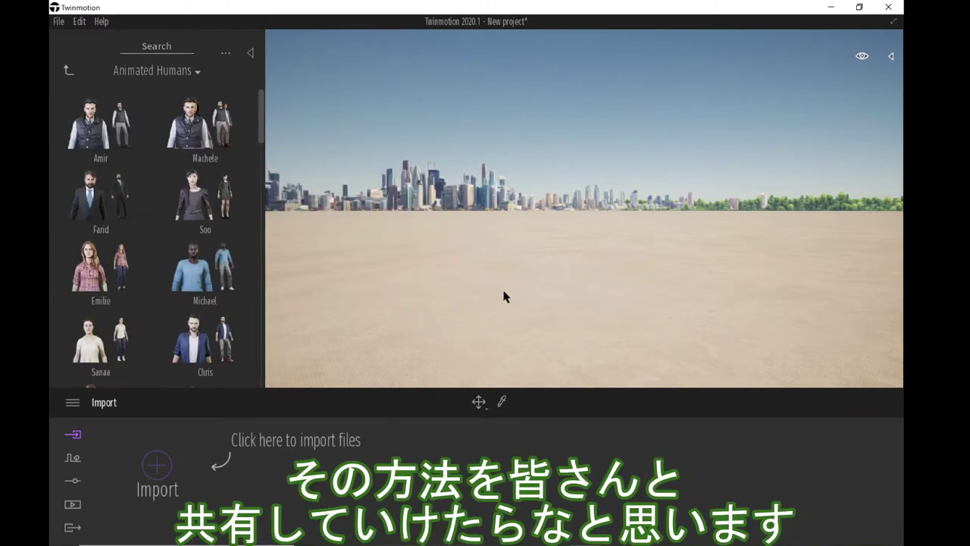
# Step: Place the Amir animated character in the middle of the paved ground
pyautogui.moveTo(514, 330); pyautogui.dragTo(516, 339)
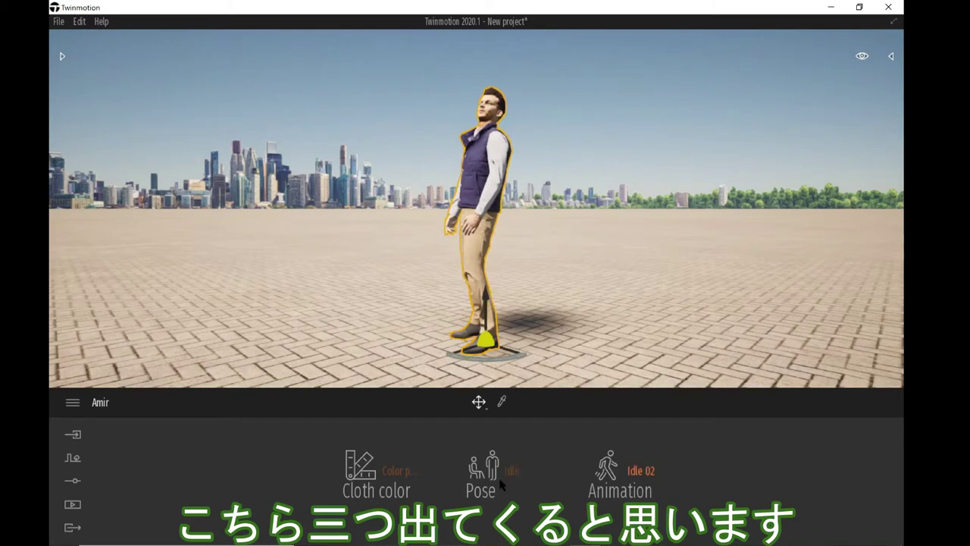
# Step: Apply a Cloth color preset giving Amir a black vest and grey trousers
pyautogui.click(355, 476)
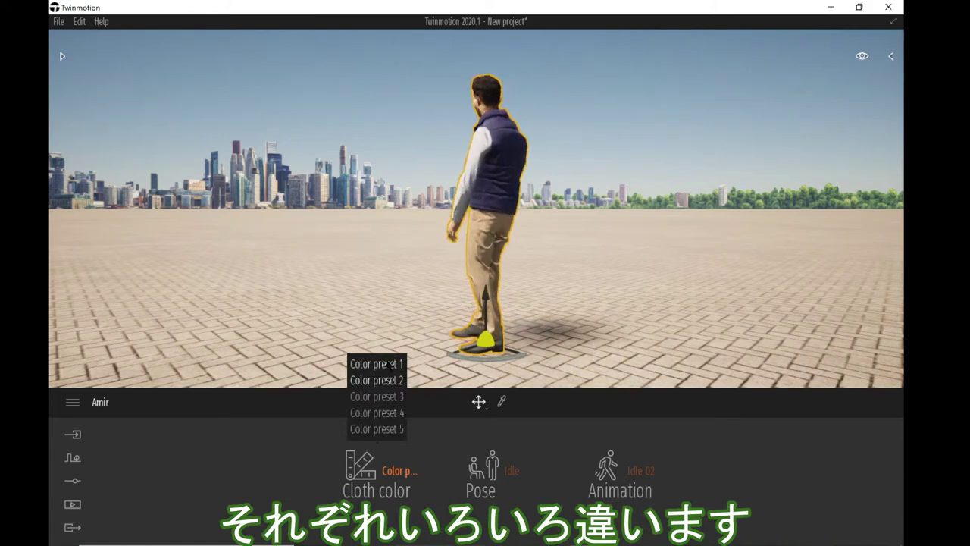
pyautogui.click(389, 363)
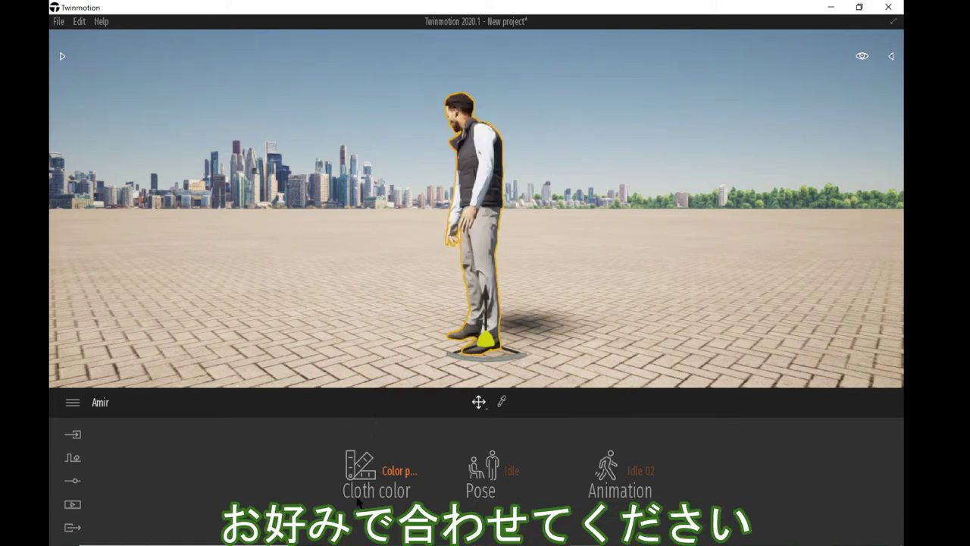
pyautogui.click(480, 482)
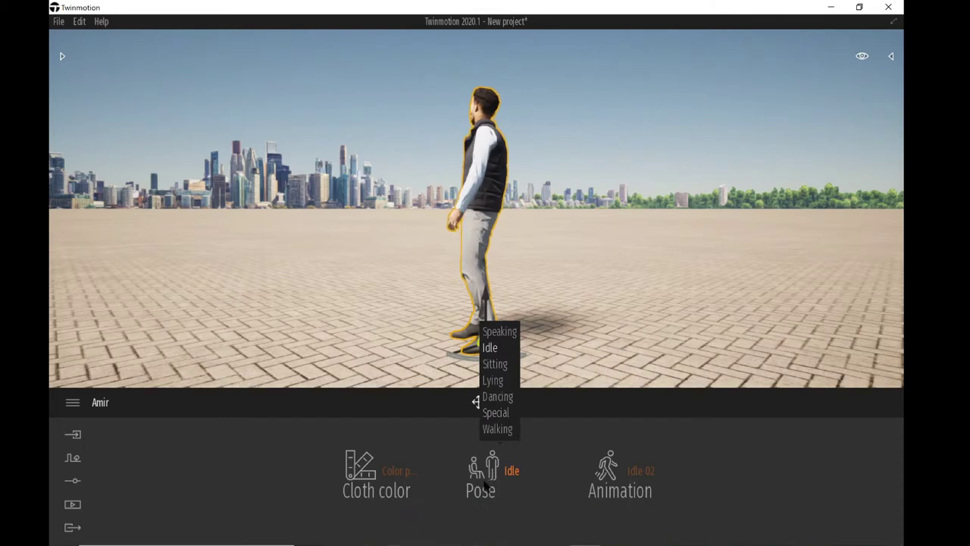
# Step: Set Amir's pose to Speaking and try the Speaking 01–03 animations
pyautogui.click(493, 450)
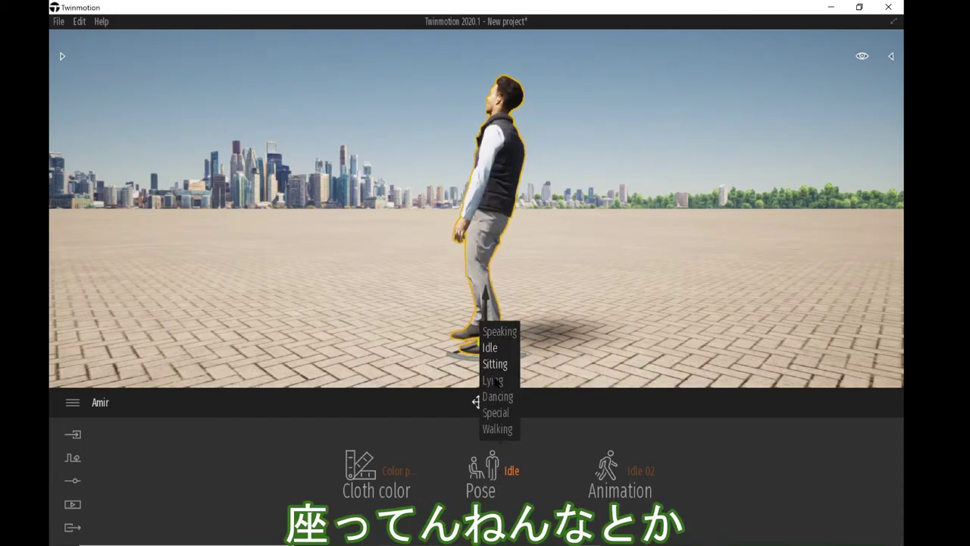
pyautogui.click(493, 459)
pyautogui.click(499, 331)
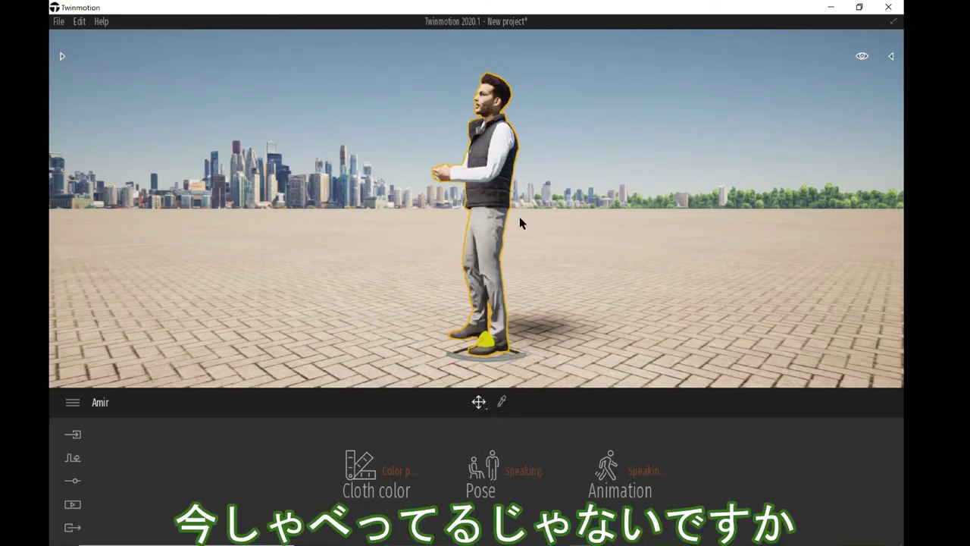
pyautogui.click(607, 472)
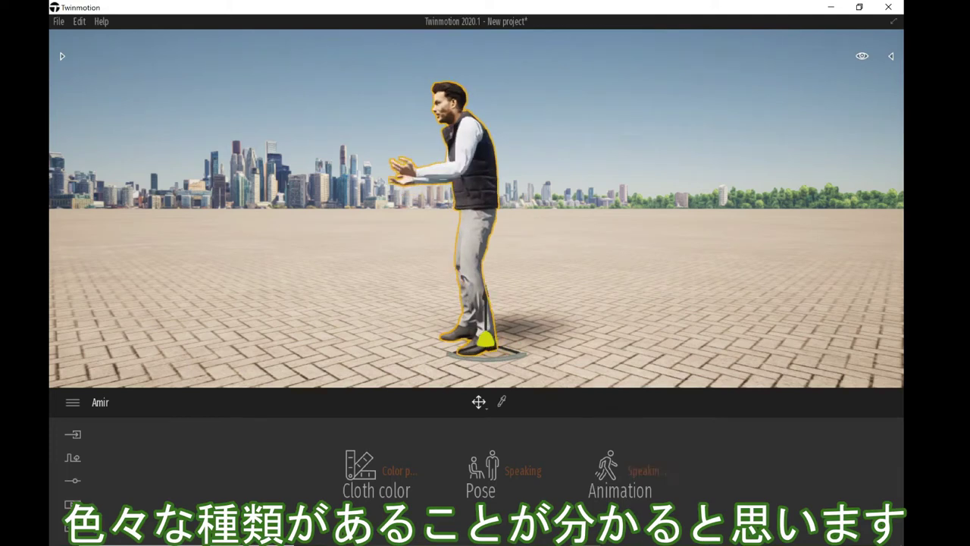
pyautogui.click(604, 477)
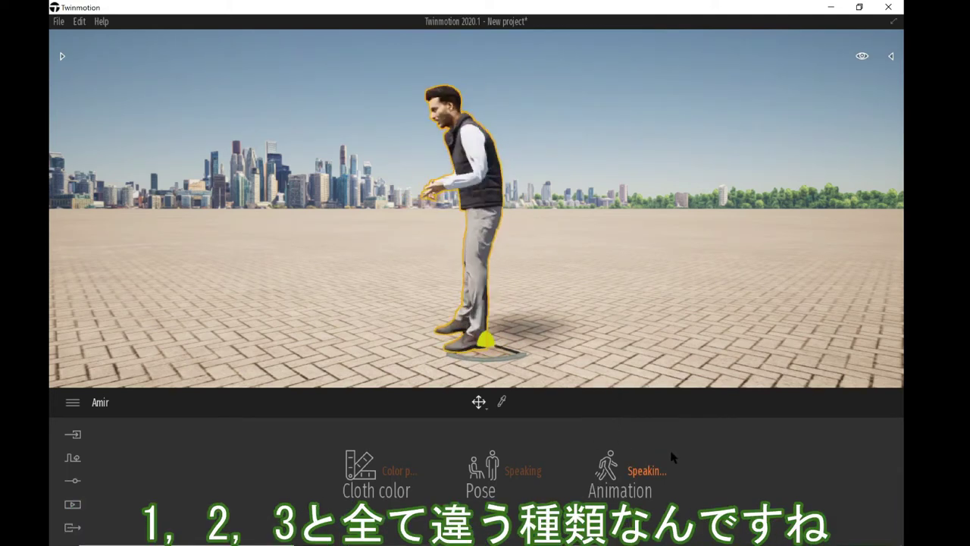
pyautogui.click(499, 473)
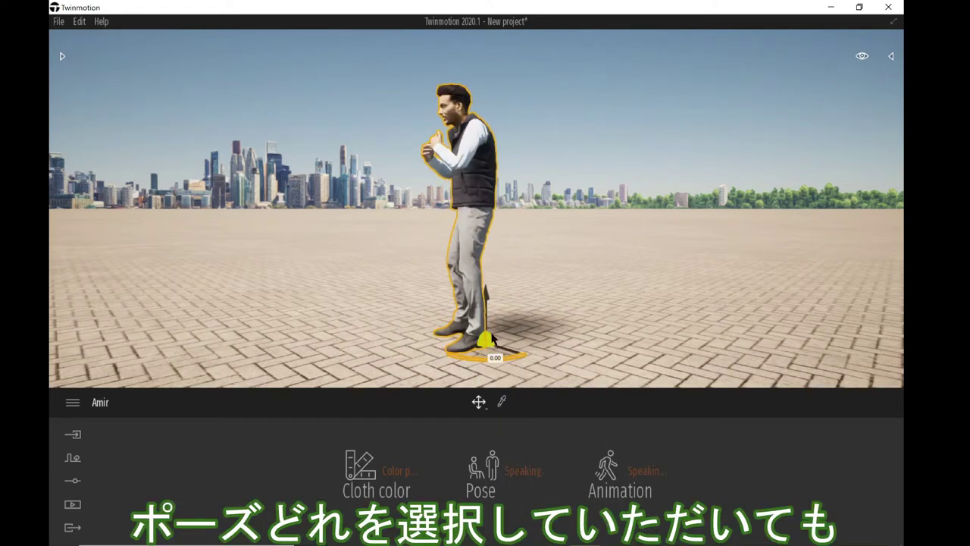
pyautogui.click(496, 453)
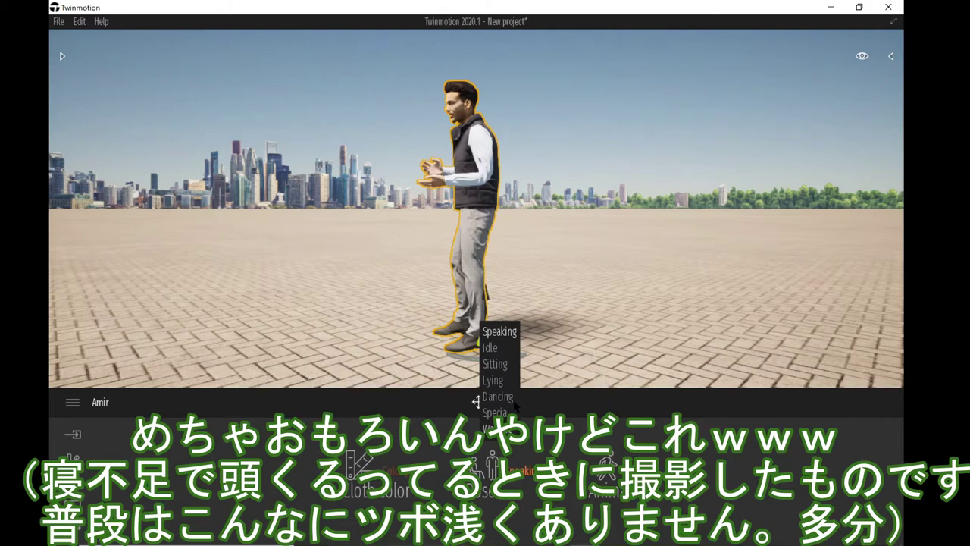
# Step: Set Amir's pose to Dancing with the Dancing 04 animation
pyautogui.click(508, 398)
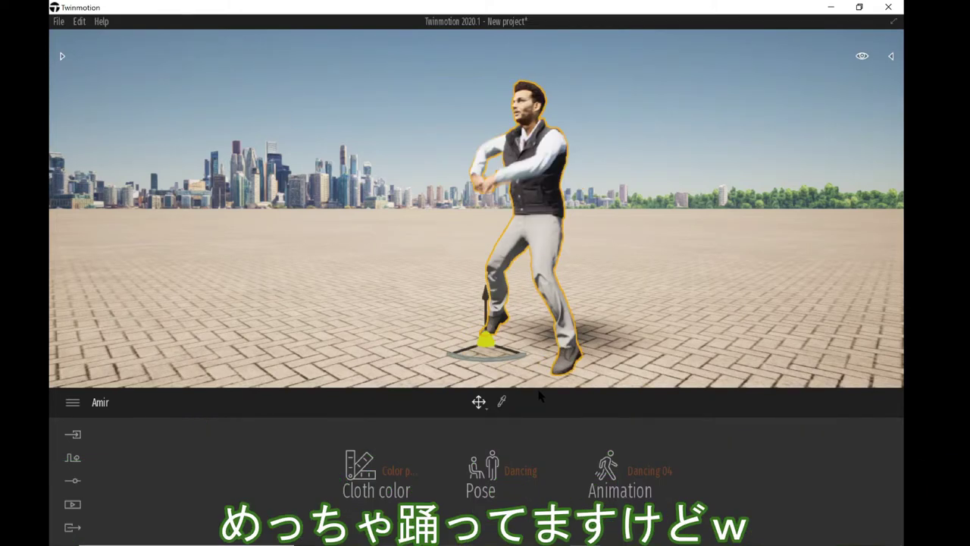
pyautogui.click(617, 463)
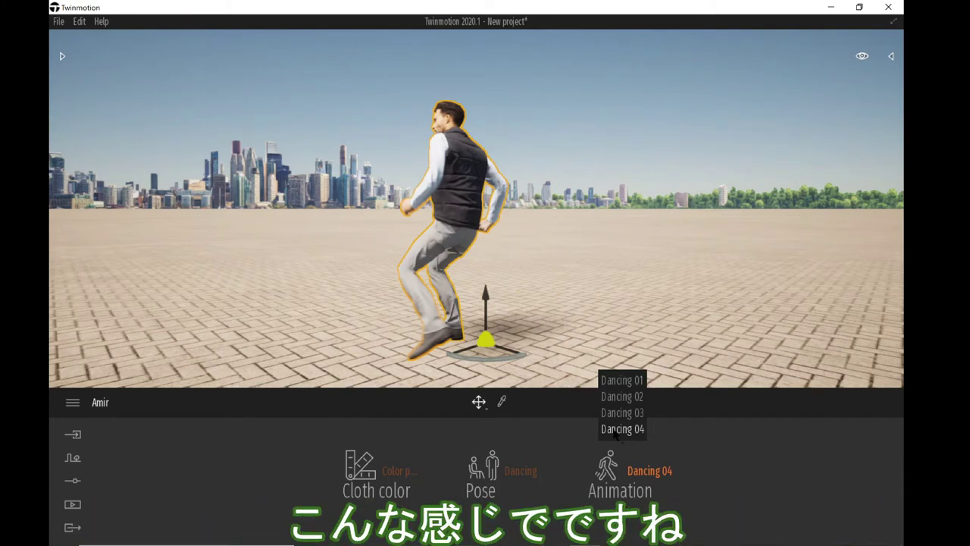
pyautogui.click(616, 429)
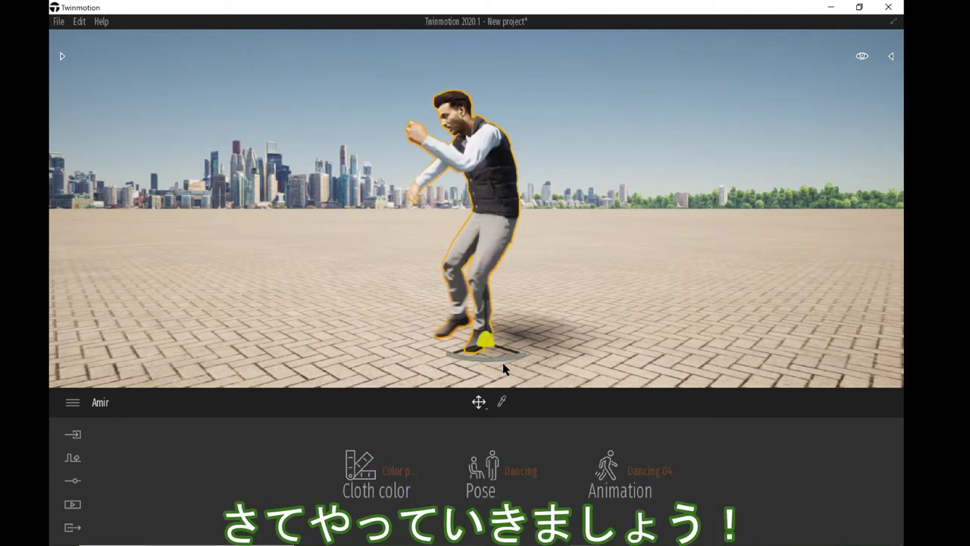
# Step: Pull the camera back and return Amir to an Idle pose with a Drinking animation
pyautogui.moveTo(503, 362); pyautogui.dragTo(483, 268, button='middle')
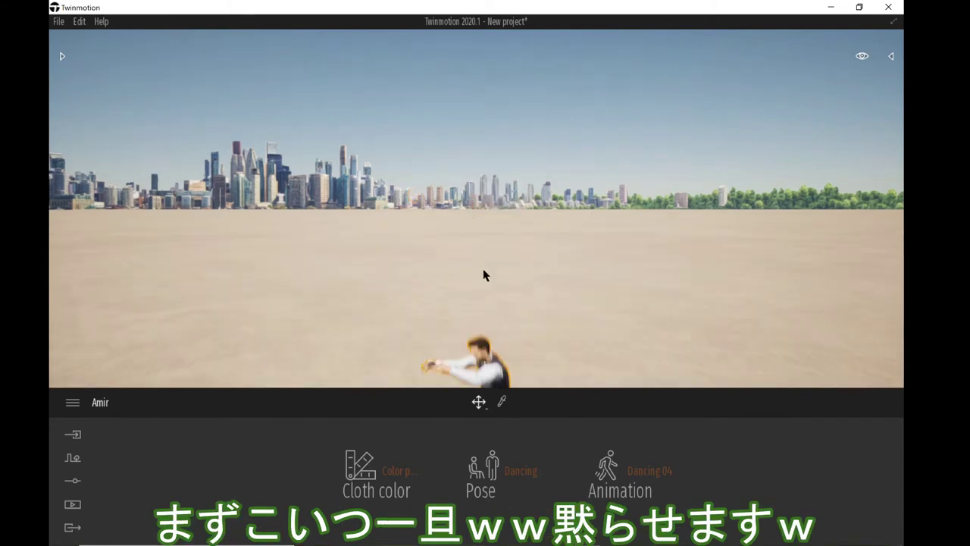
pyautogui.scroll(-3, 483, 269)
pyautogui.scroll(3, 483, 269)
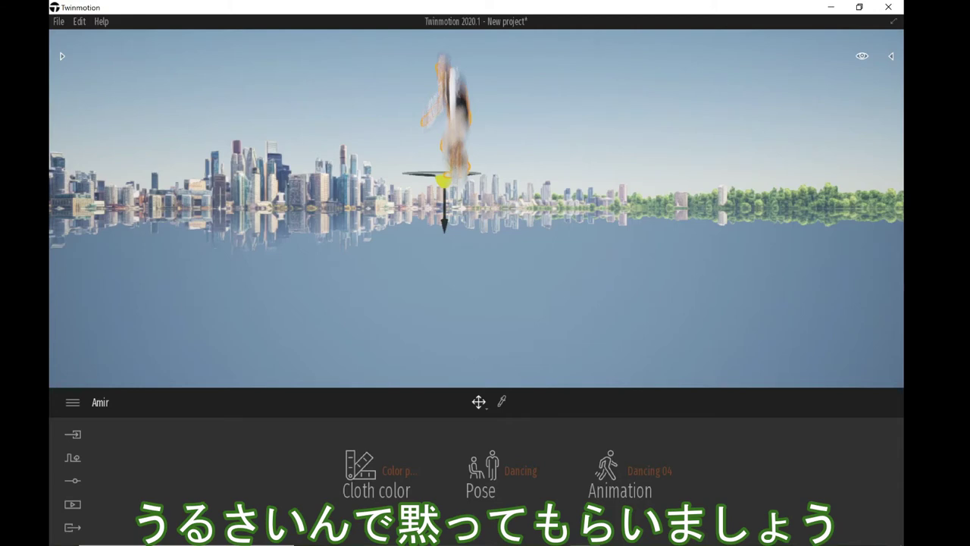
pyautogui.click(484, 405)
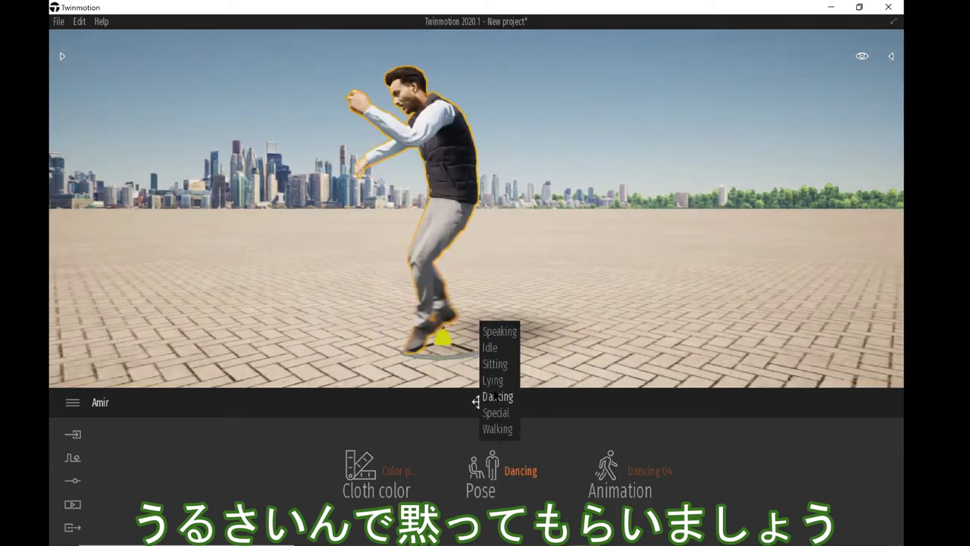
pyautogui.click(491, 347)
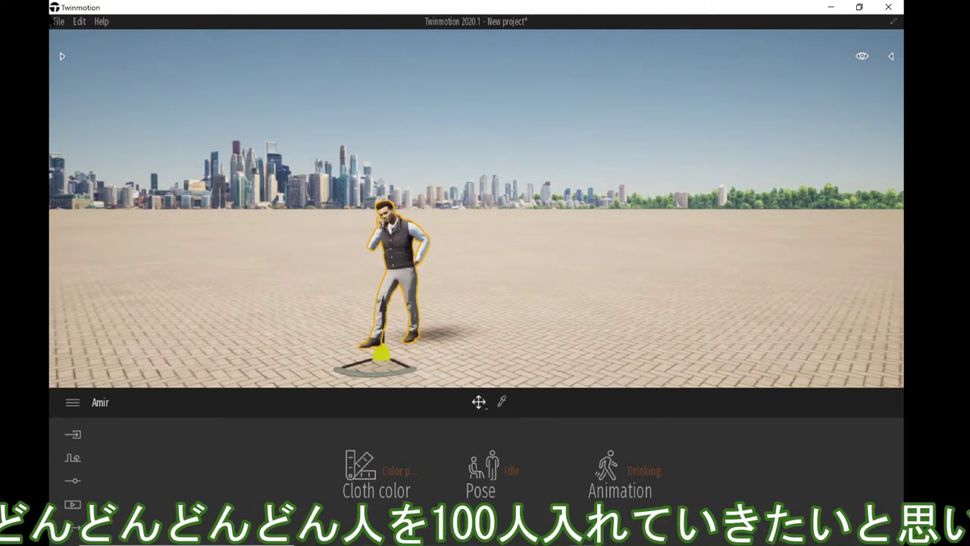
pyautogui.click(62, 57)
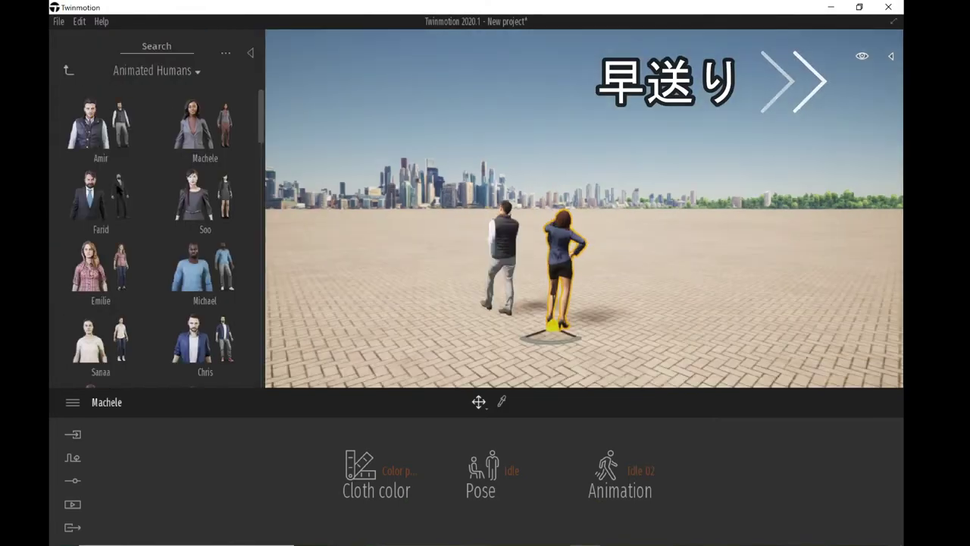
# Step: Select the newly added Farid and drag more animated humans into the crowd
pyautogui.click(599, 307)
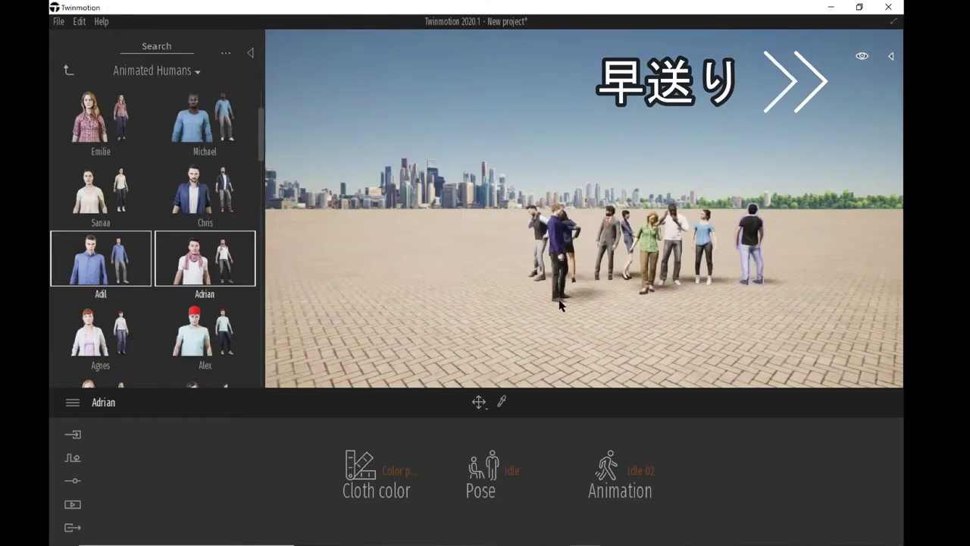
pyautogui.scroll(-5, 152, 227)
pyautogui.moveTo(197, 216); pyautogui.dragTo(665, 210)
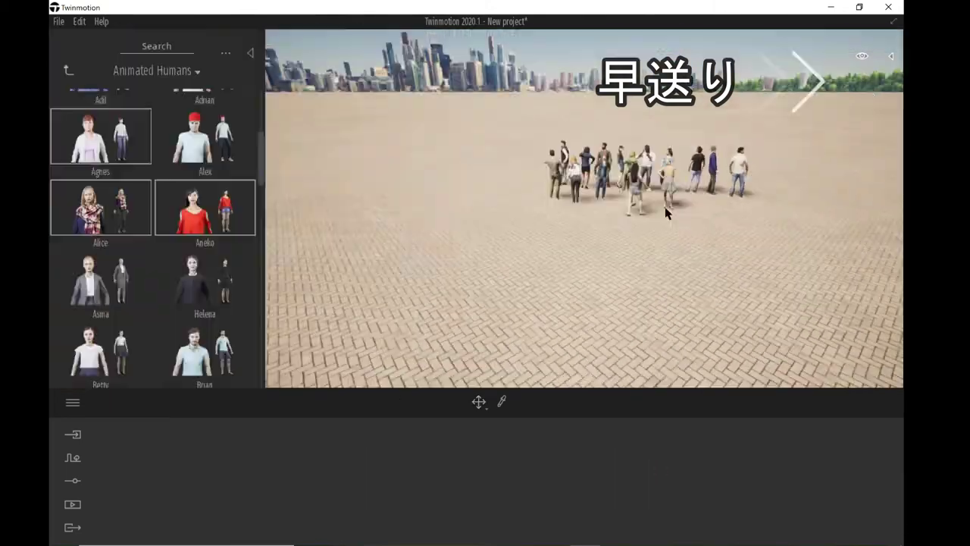
pyautogui.scroll(-5, 151, 228)
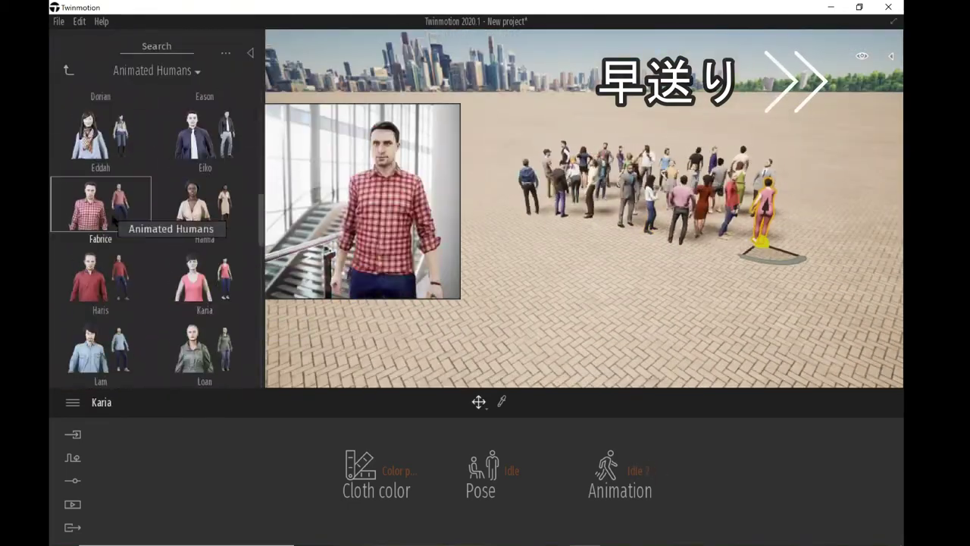
pyautogui.moveTo(89, 193); pyautogui.dragTo(545, 223)
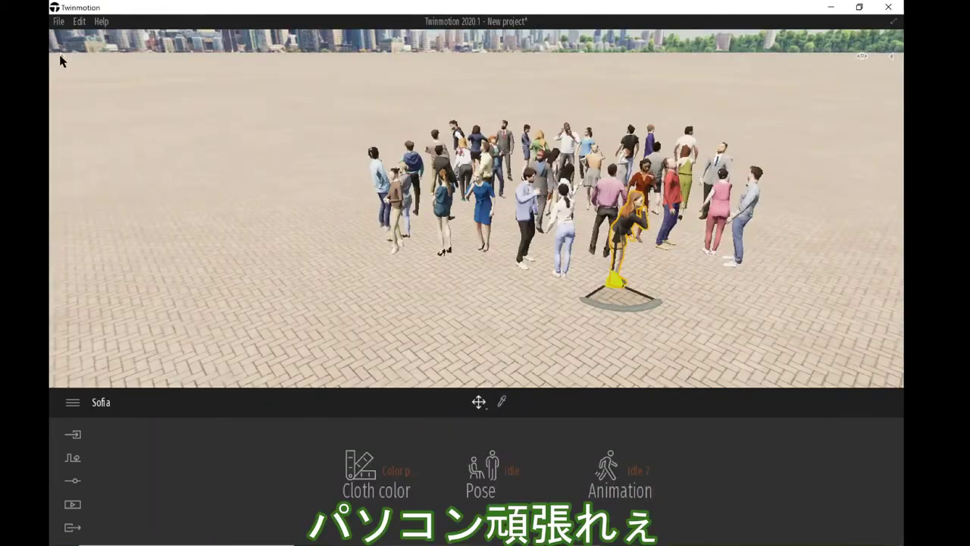
# Step: Place Audrey Beach from the Animated Humans library at the front of the crowd
pyautogui.click(72, 84)
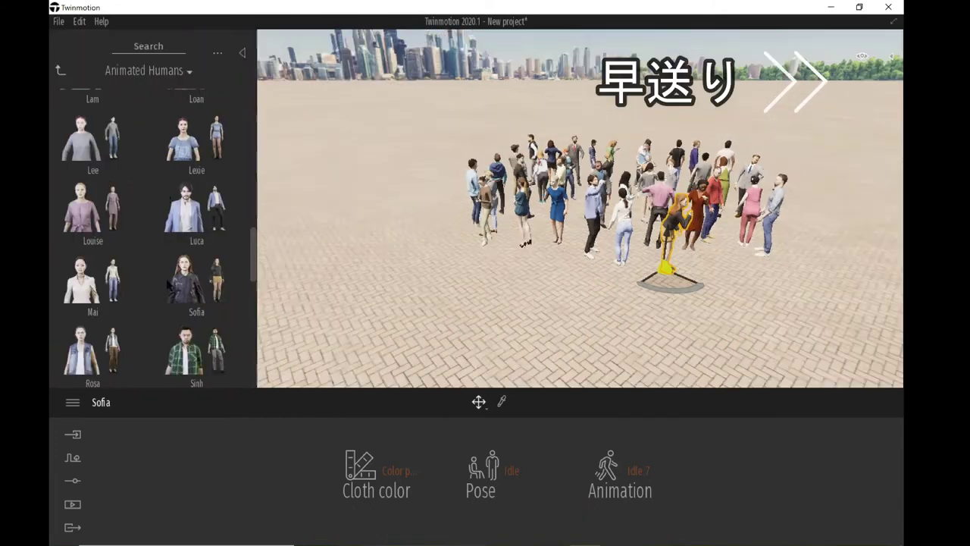
pyautogui.scroll(-1, 133, 306)
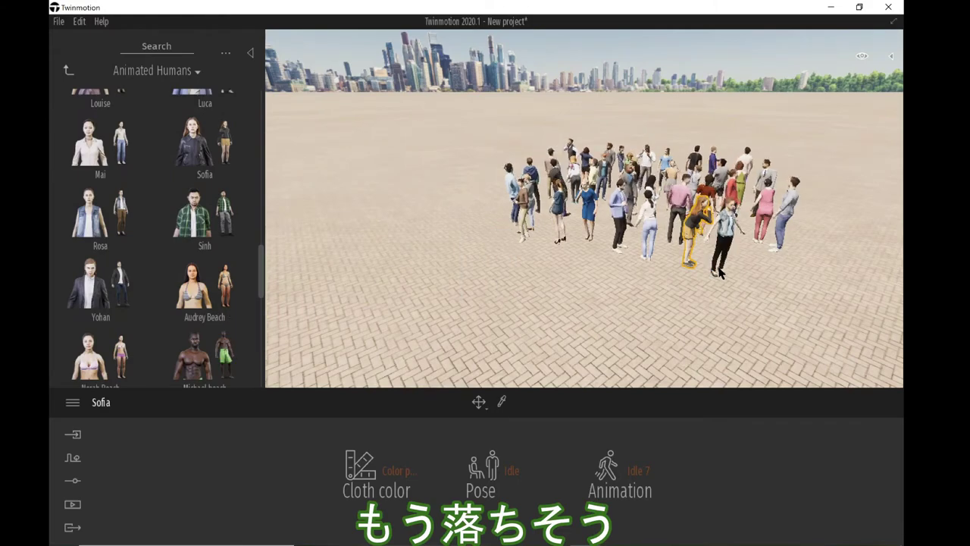
pyautogui.click(720, 274)
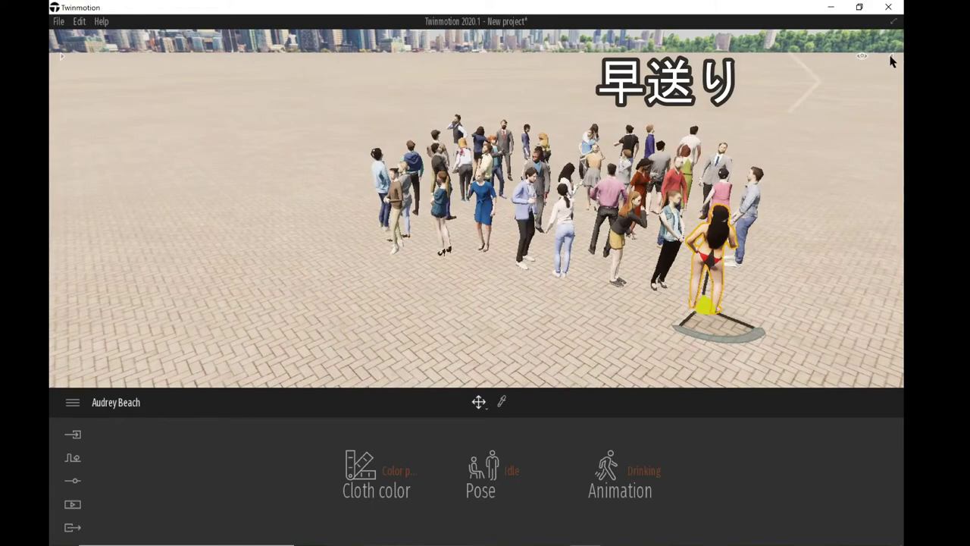
# Step: Show the Scene graph listing every placed character by name
pyautogui.click(892, 57)
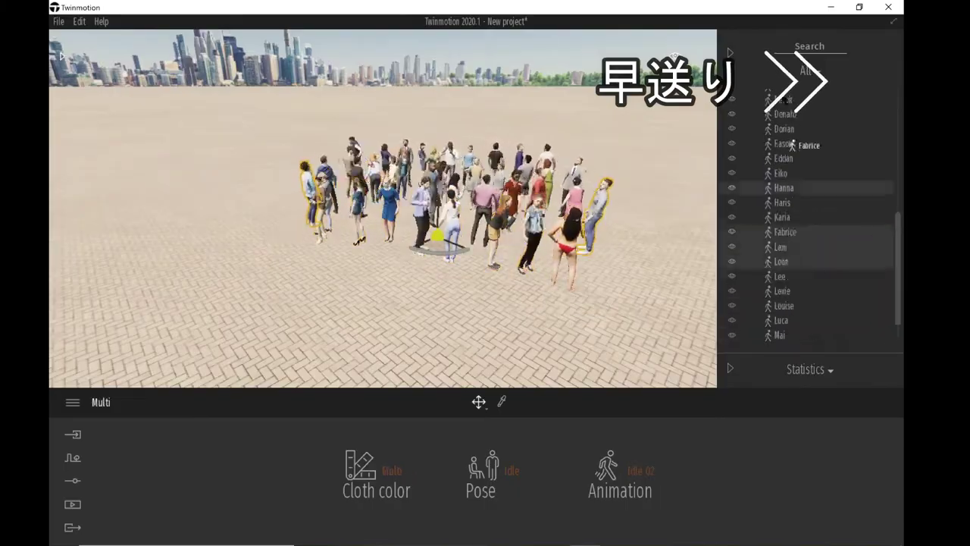